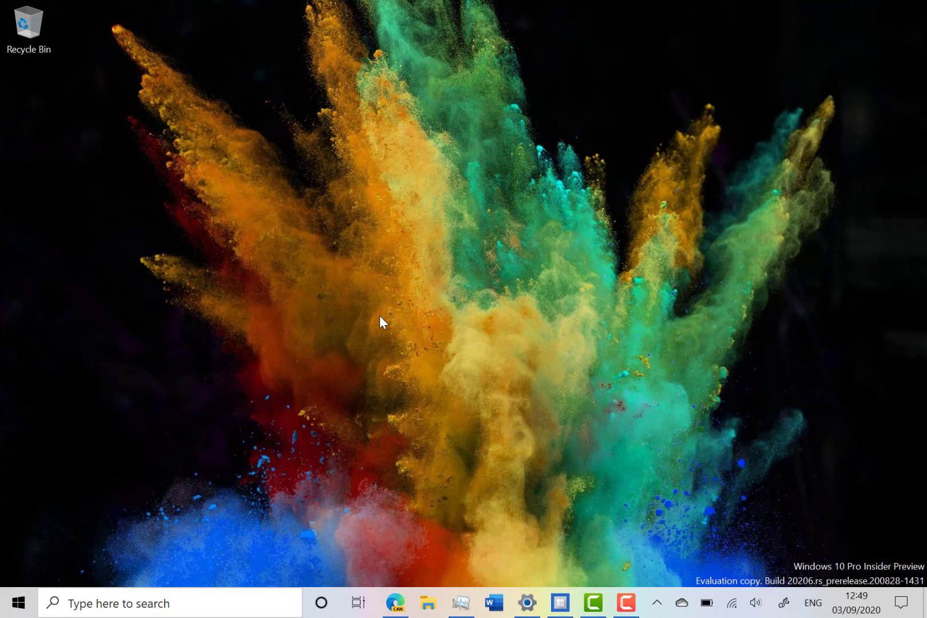
# - Open the emoji panel with Win+Period, move it to the upper left, and scroll through its emoji and GIFs
pyautogui.press('super+period')
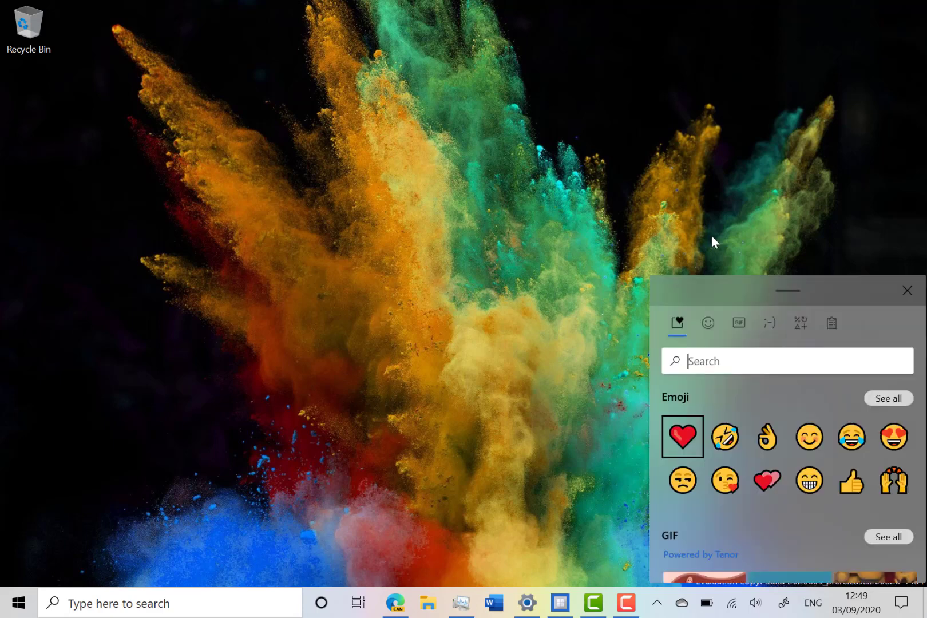
pyautogui.moveTo(672, 230); pyautogui.dragTo(325, 89)
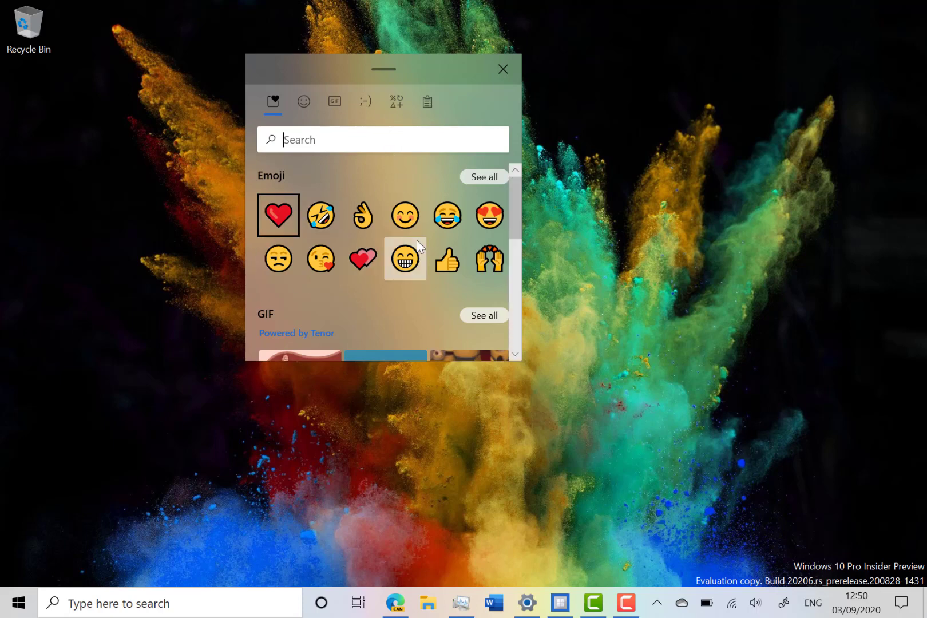
pyautogui.scroll(-3, 416, 240)
pyautogui.scroll(2, 416, 240)
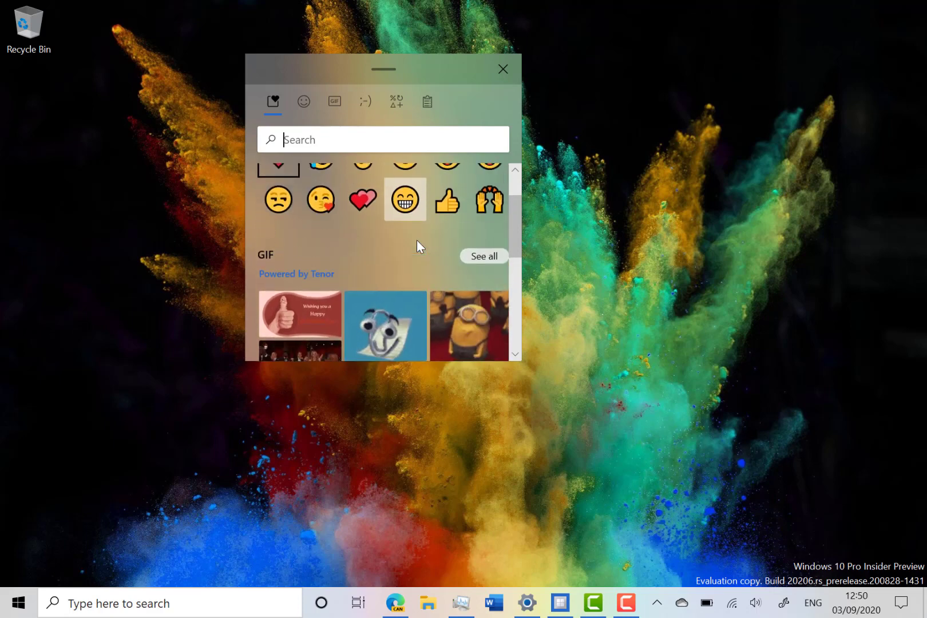
pyautogui.scroll(1, 417, 239)
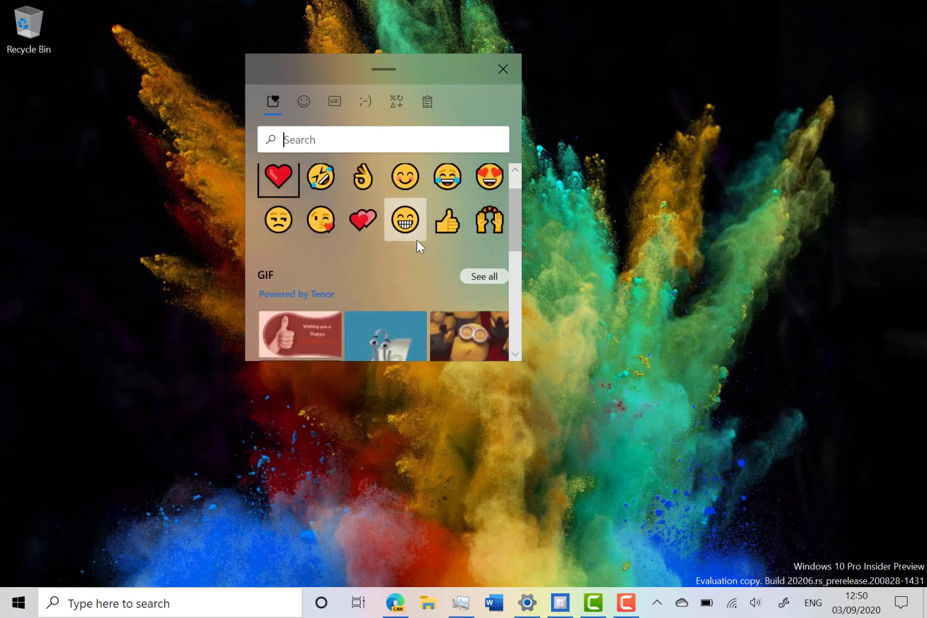
# - Browse the clipboard history and kaomoji sections, then return to the main emoji view
pyautogui.click(427, 101)
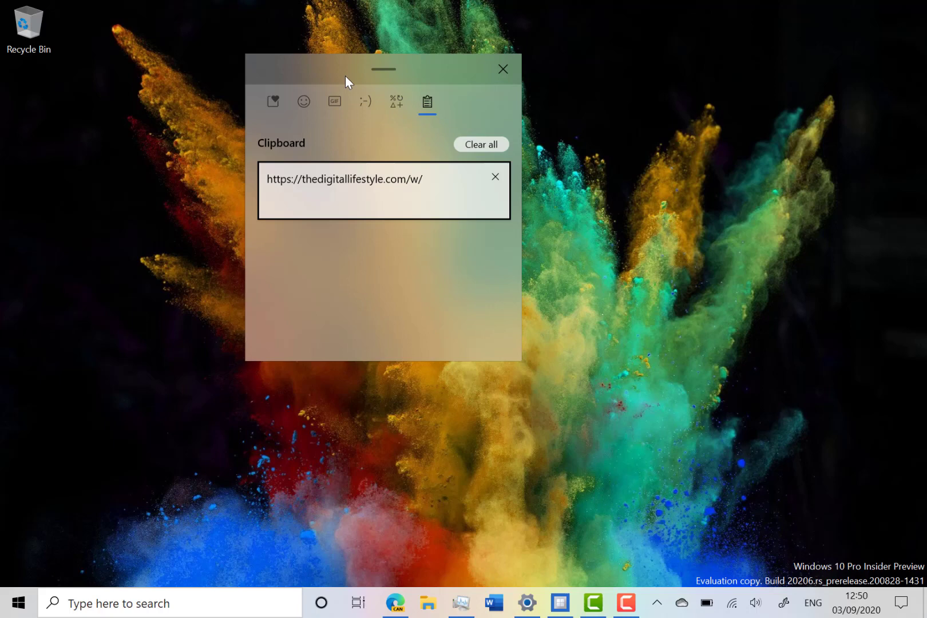
pyautogui.click(363, 97)
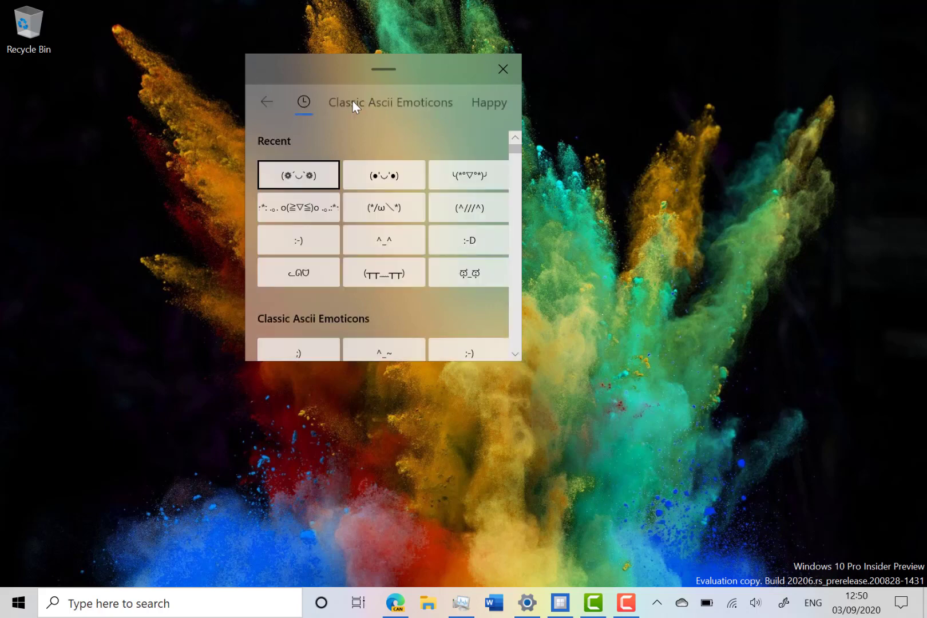
pyautogui.click(263, 107)
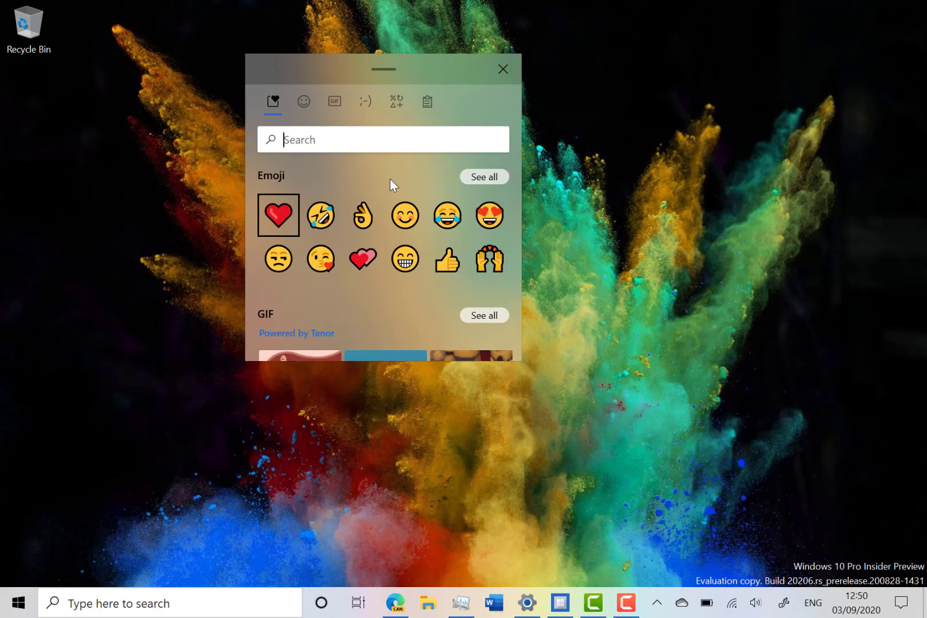
# - Close the emoji panel, switch on tablet mode from Action Center, and show the touch keyboard
pyautogui.click(505, 74)
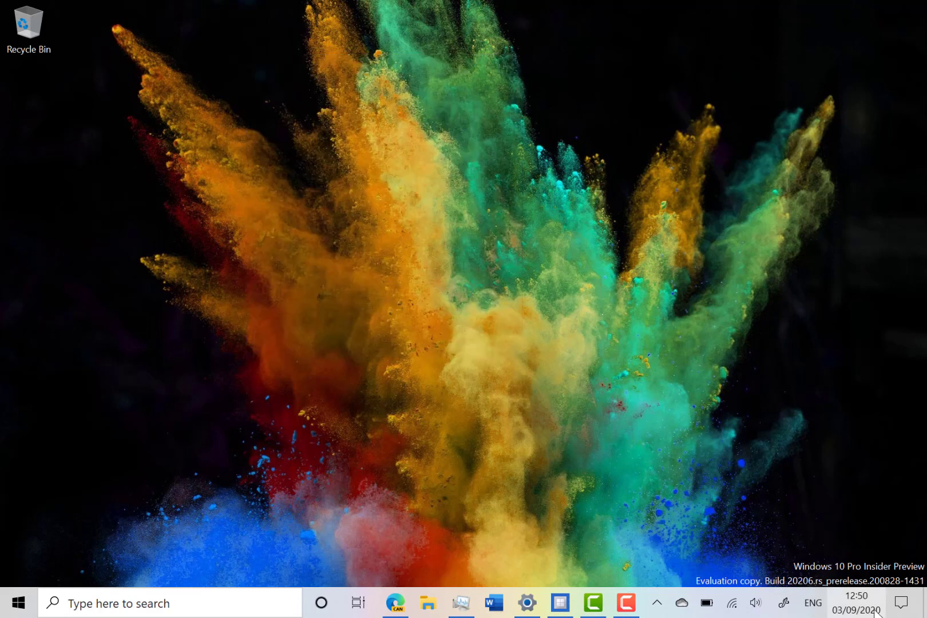
pyautogui.click(901, 602)
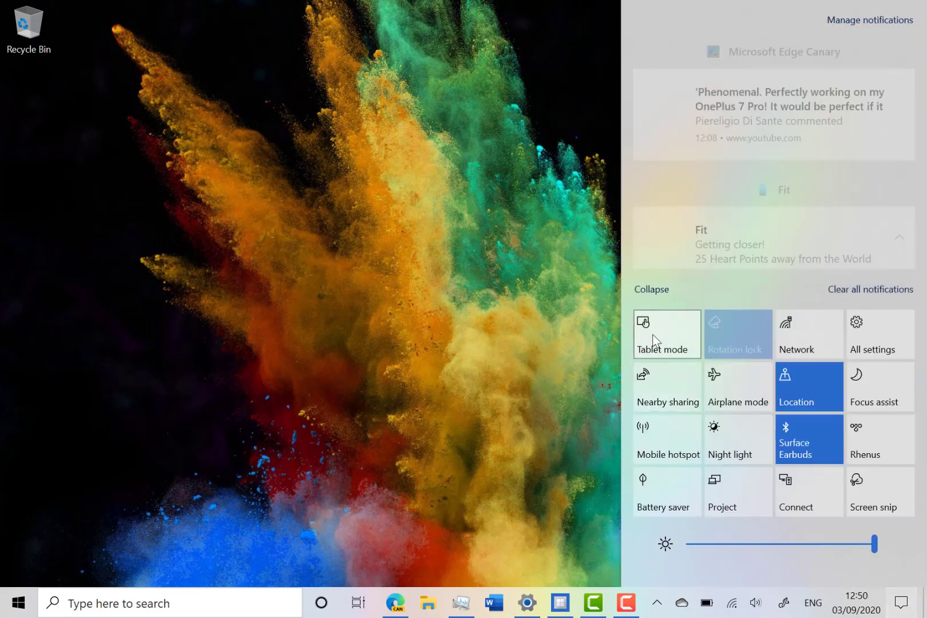
pyautogui.click(652, 333)
pyautogui.click(808, 602)
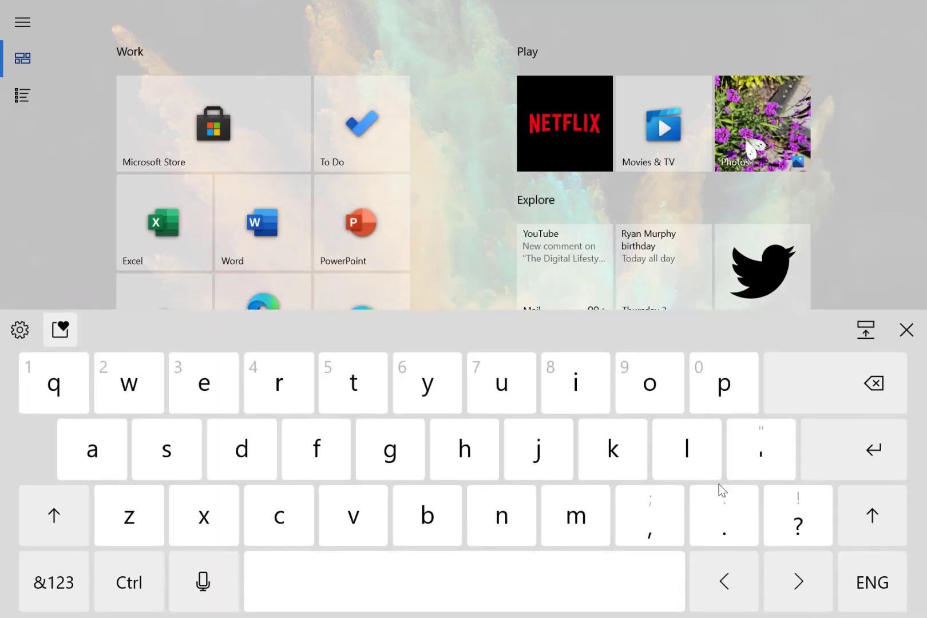
pyautogui.click(203, 583)
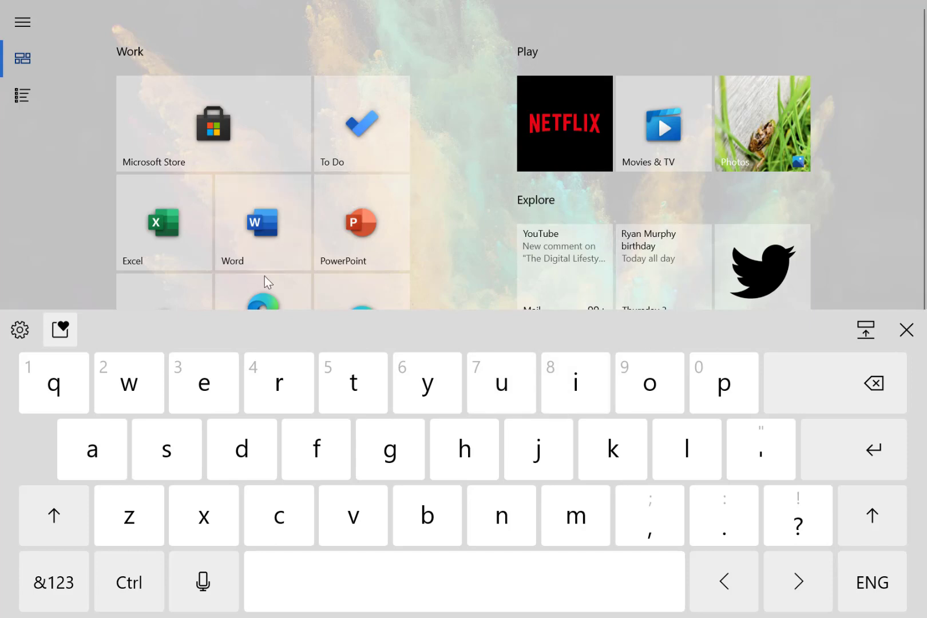
pyautogui.click(65, 330)
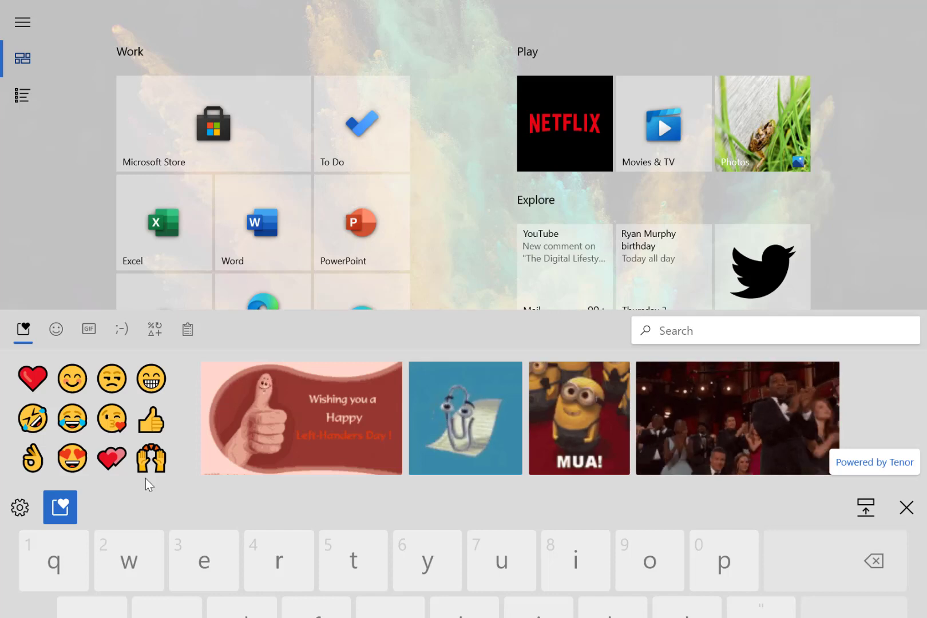
pyautogui.click(63, 512)
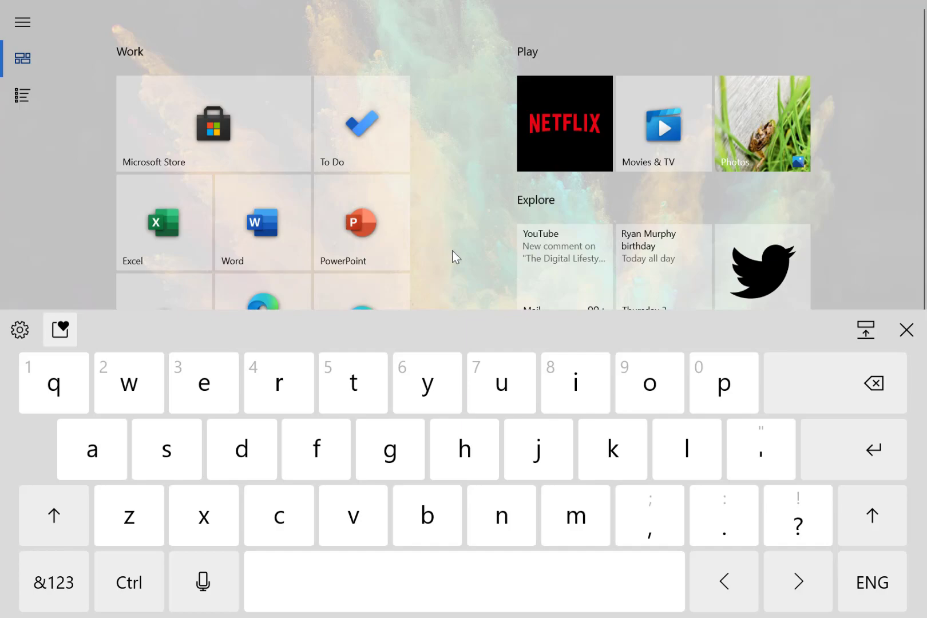
# - On the Edge new tab, enter 'the d' with the touch keyboard and bring up its emoji view
pyautogui.click(467, 271)
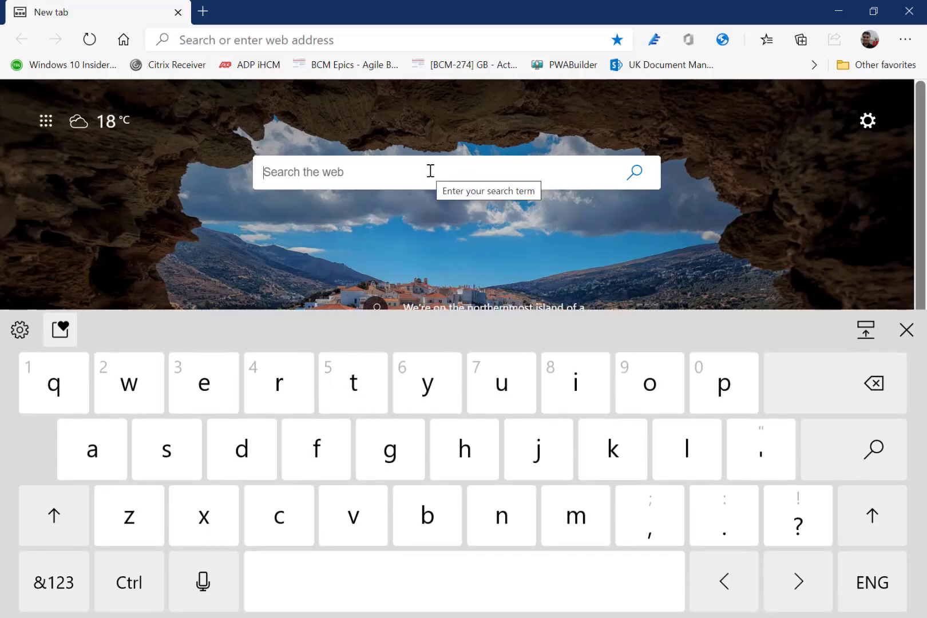
pyautogui.write('th')
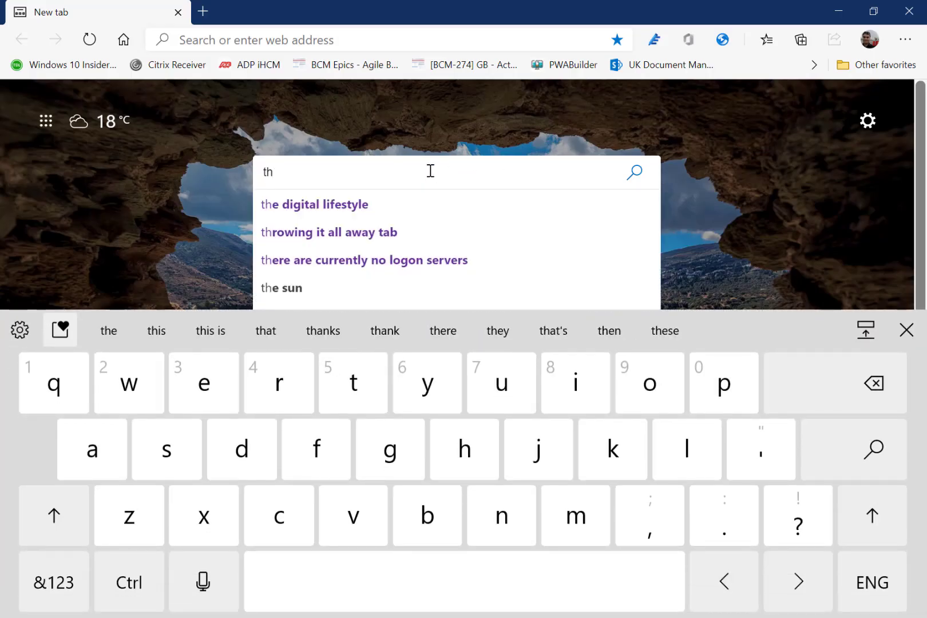
pyautogui.write('e d')
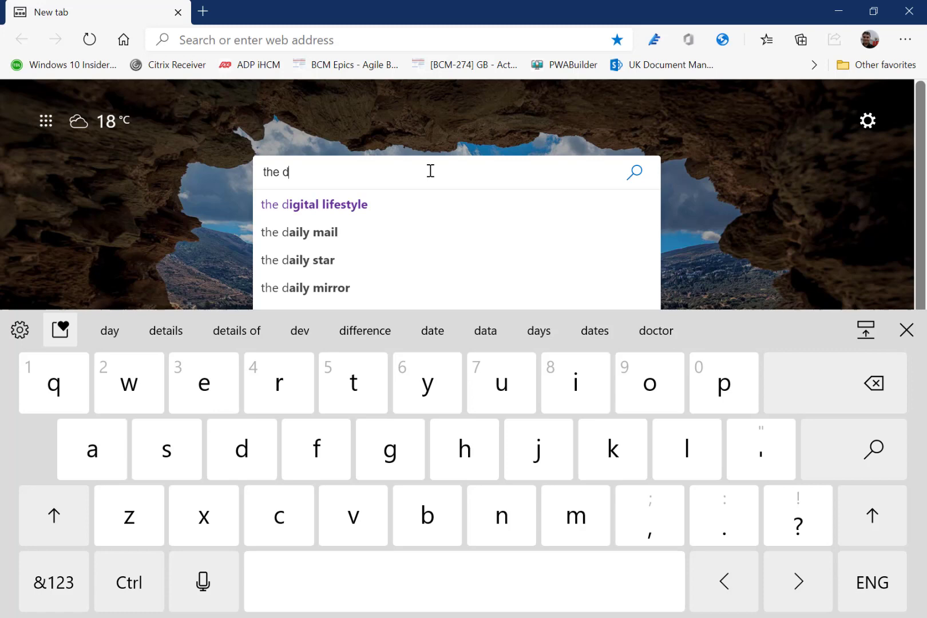
pyautogui.click(60, 330)
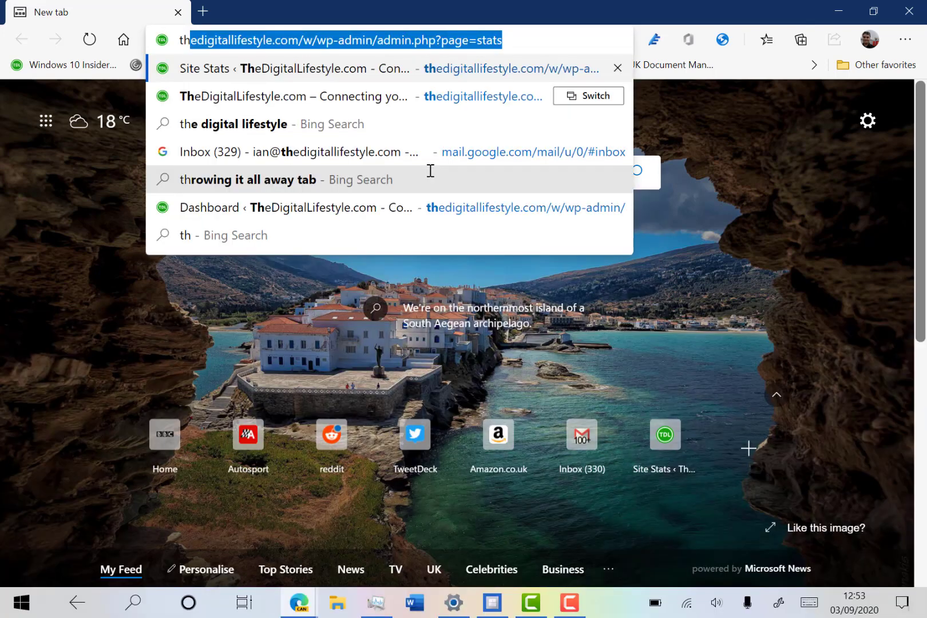
# - Load The Digital Lifestyle home page, then move the caret and cycle through the address suggestions
pyautogui.press('Down')
pyautogui.press('Return')
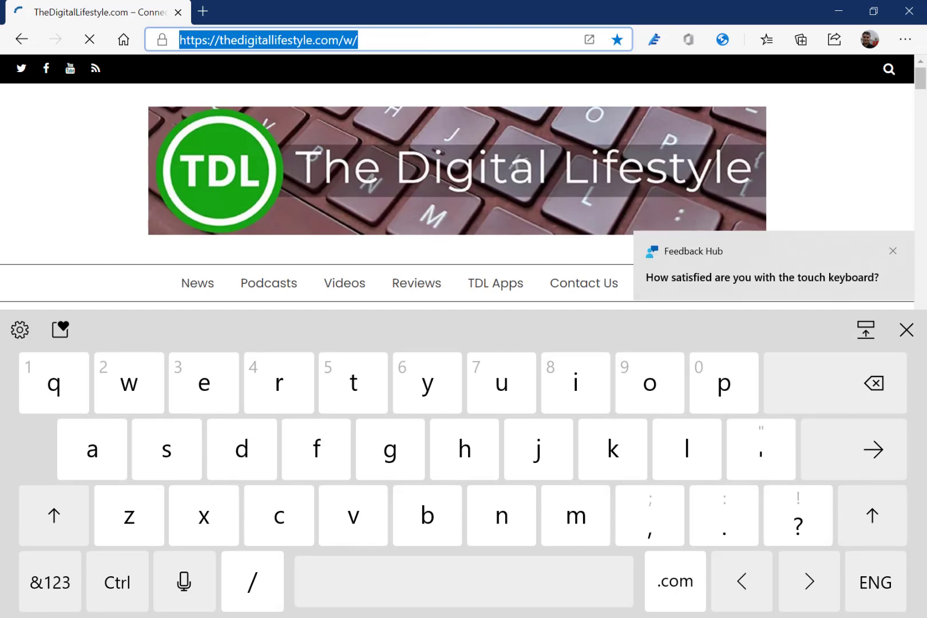
pyautogui.moveTo(463, 581); pyautogui.dragTo(503, 582)
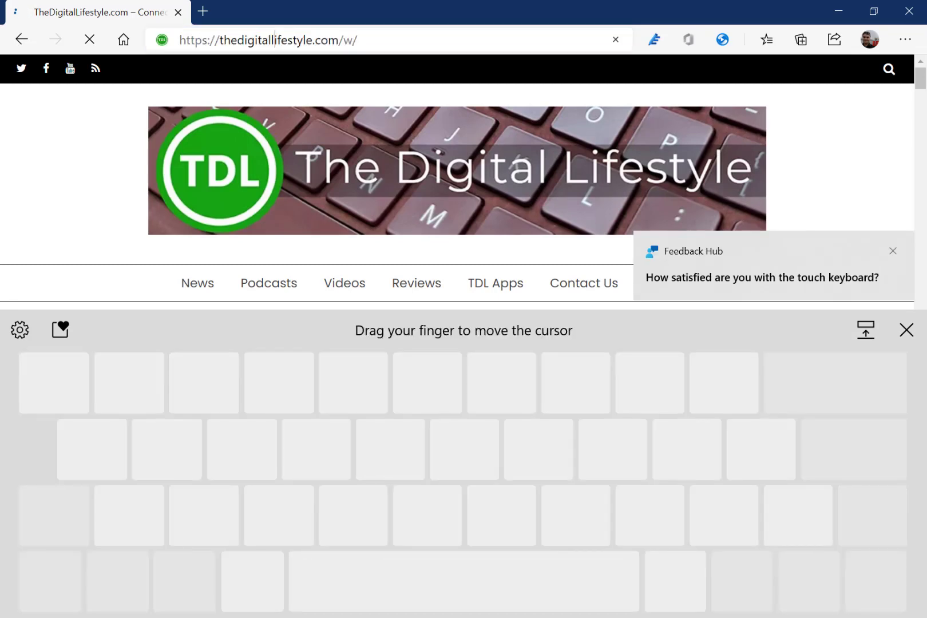
pyautogui.press('Up')
pyautogui.press('Up')
pyautogui.press('Up')
pyautogui.press('Up')
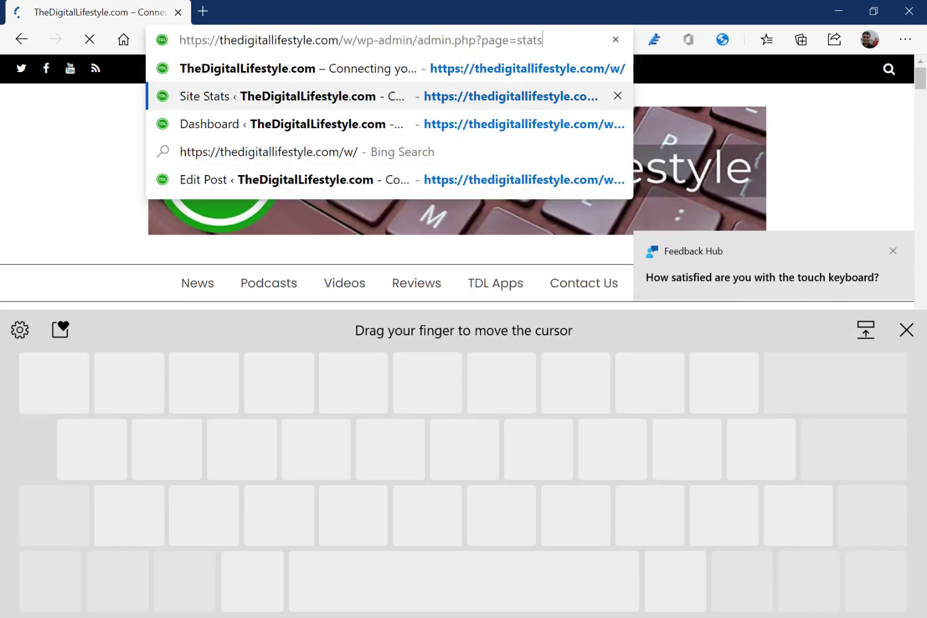
pyautogui.press('Down')
pyautogui.press('Down')
pyautogui.press('Left')
pyautogui.press('Left')
pyautogui.press('Up')
pyautogui.press('Up')
pyautogui.press('Down')
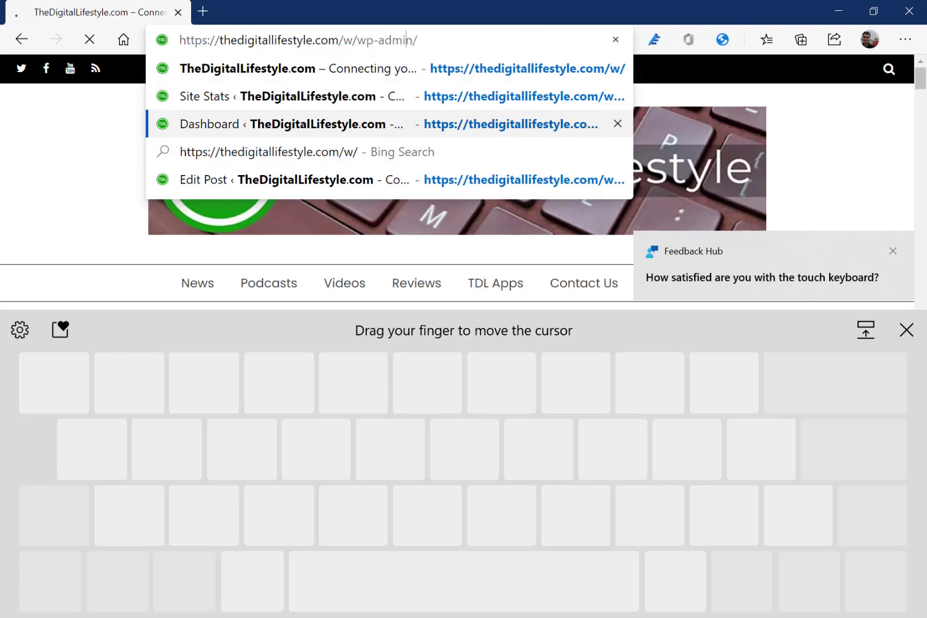
pyautogui.press('Left')
pyautogui.press('Up')
pyautogui.press('Down')
pyautogui.press('super')
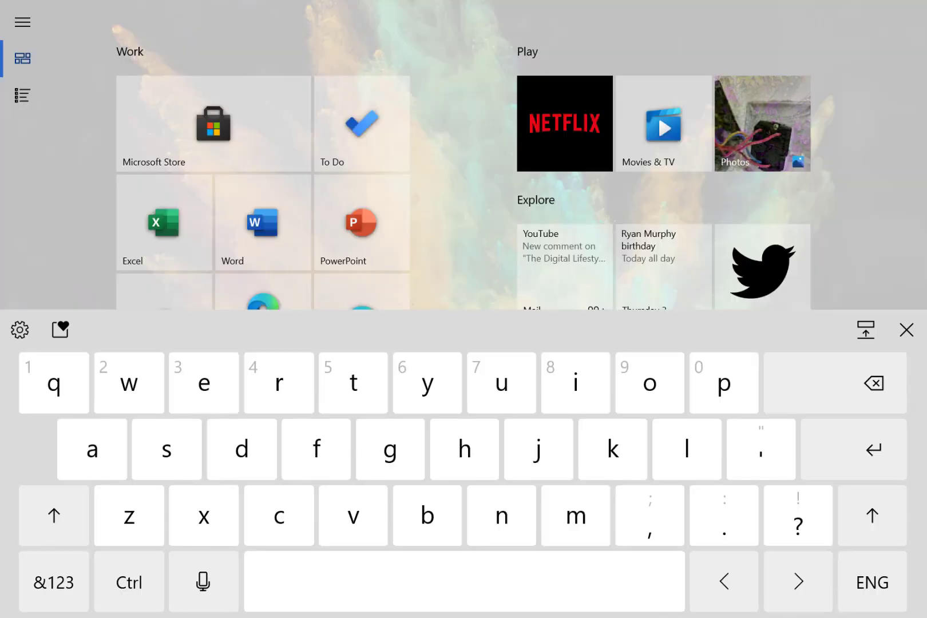